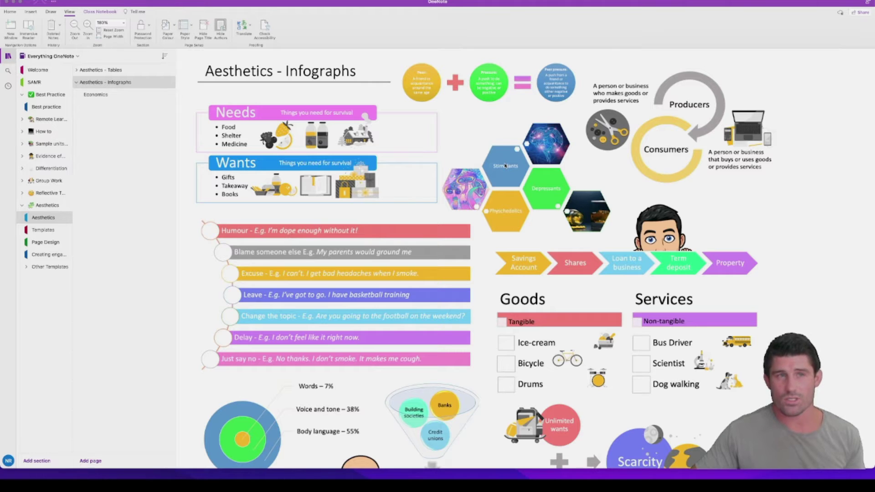
# Scroll through the current page's infographics and return toward the top
pyautogui.moveTo(476, 153)
pyautogui.mouseDown()
pyautogui.moveTo(449, 135)
pyautogui.moveTo(424, 167)
pyautogui.moveTo(474, 157)
pyautogui.mouseUp()
pyautogui.scroll(-1, 450, 163)
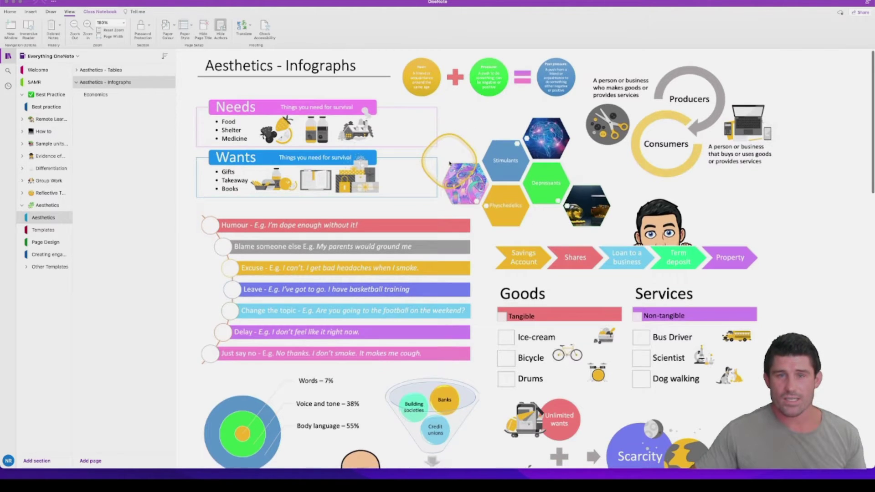
pyautogui.scroll(-10, 450, 163)
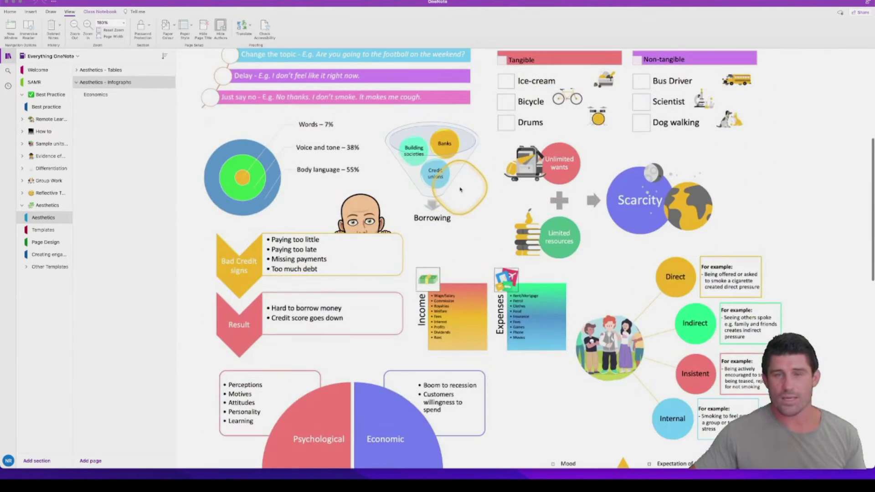
pyautogui.scroll(-9, 461, 190)
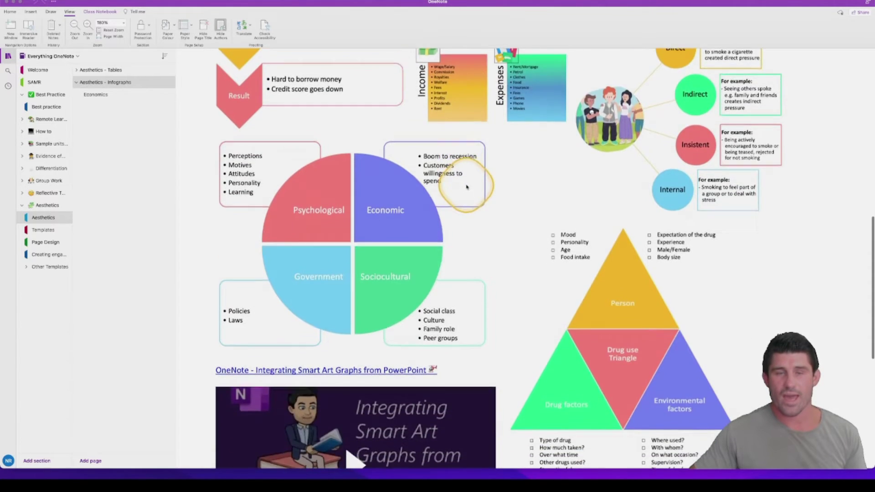
pyautogui.scroll(20, 467, 187)
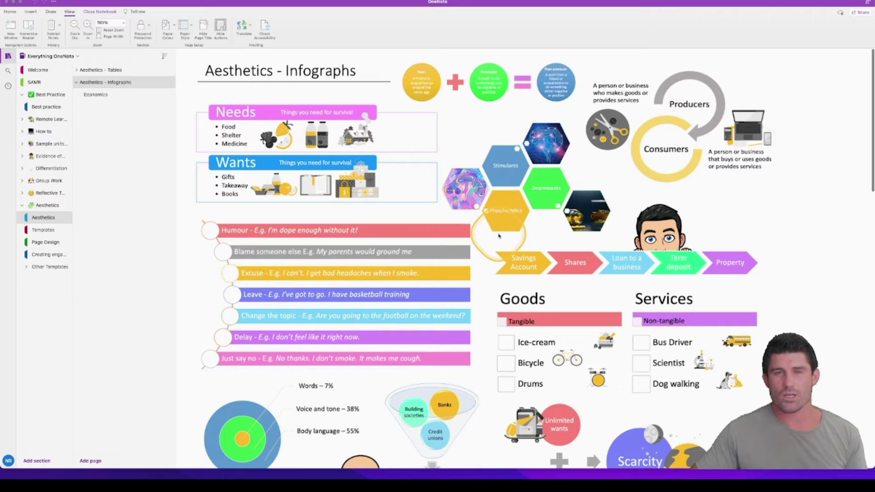
pyautogui.scroll(-5, 497, 236)
pyautogui.scroll(-10, 492, 234)
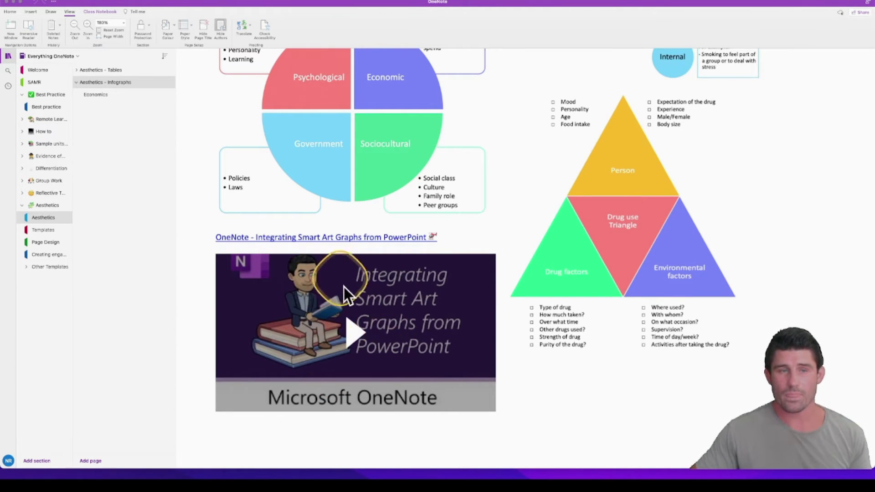
pyautogui.scroll(15, 501, 237)
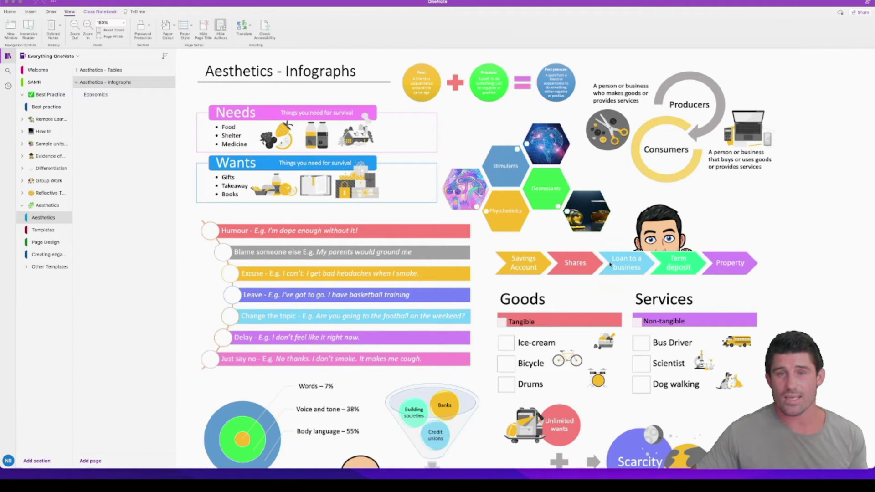
# Switch to the Economics lesson page and scroll through its content
pyautogui.click(95, 95)
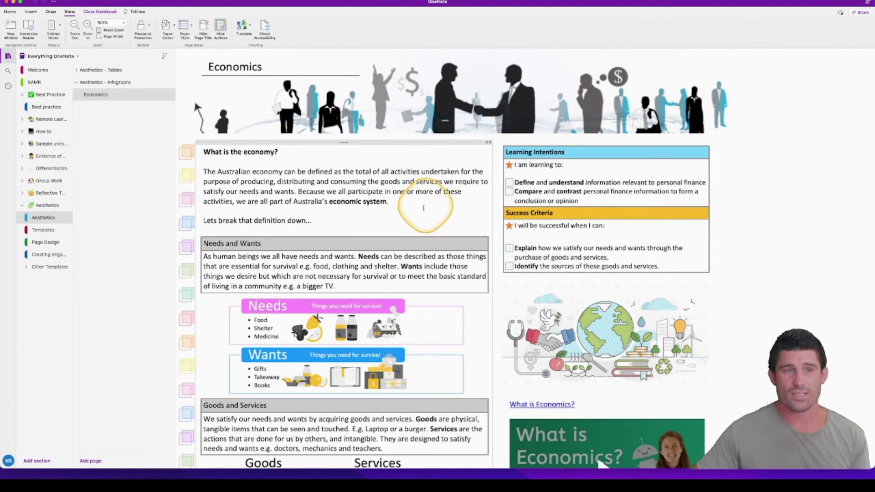
pyautogui.scroll(-1, 421, 209)
pyautogui.scroll(-2, 422, 212)
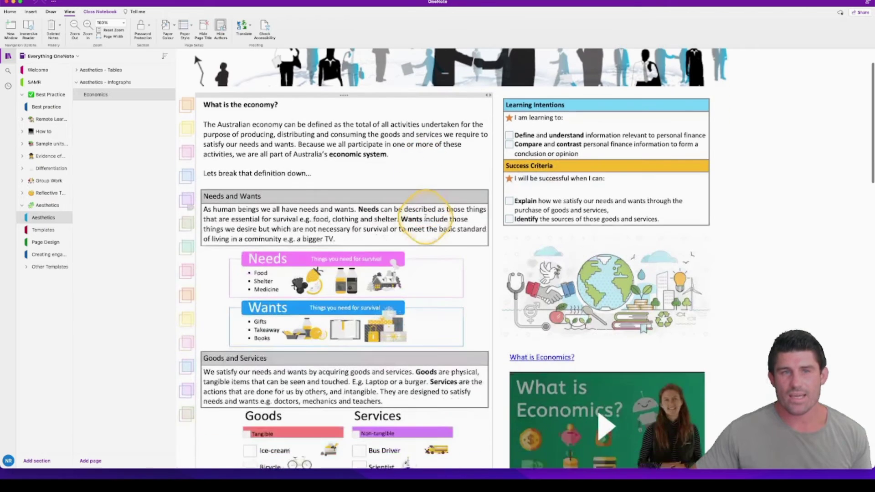
pyautogui.scroll(-1, 425, 218)
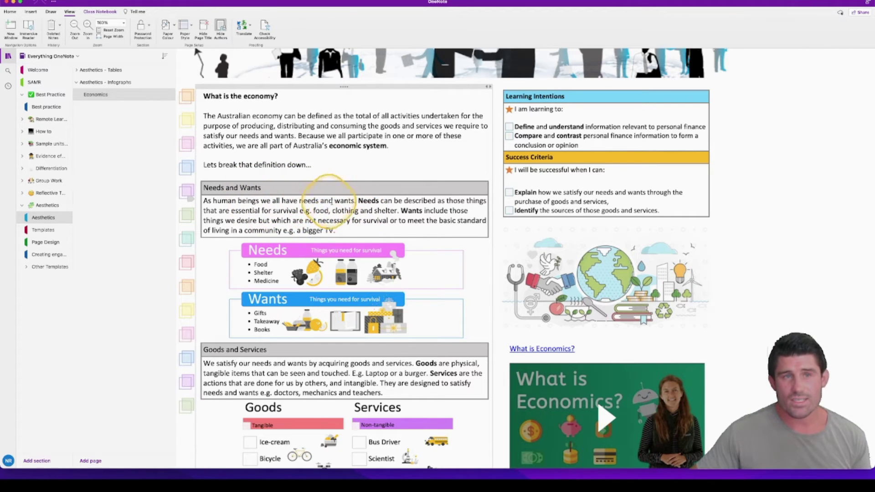
pyautogui.scroll(-1, 387, 210)
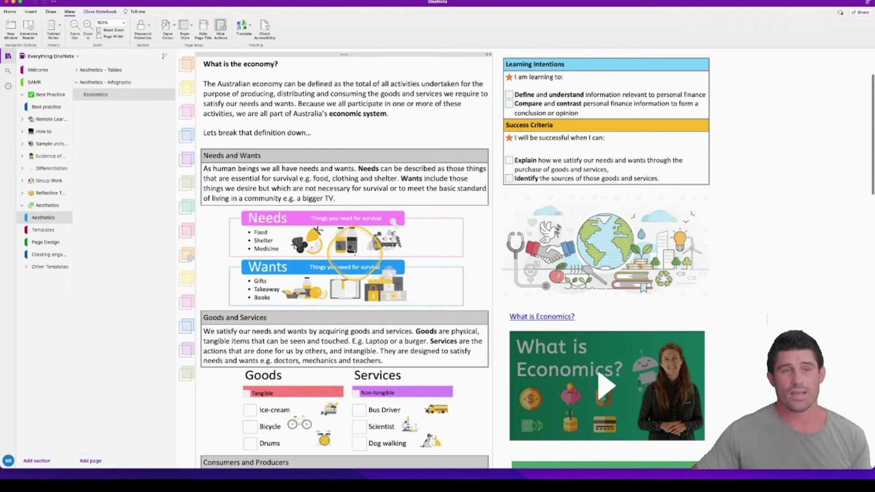
pyautogui.scroll(-5, 378, 241)
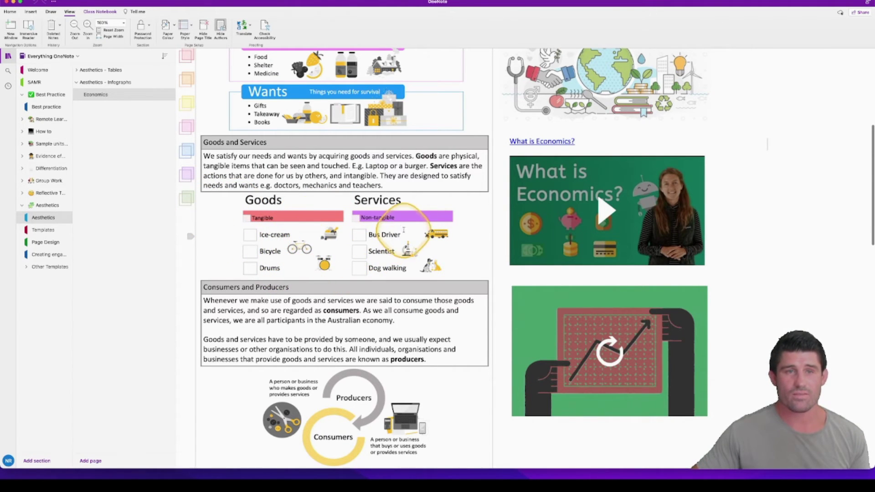
pyautogui.scroll(-11, 357, 242)
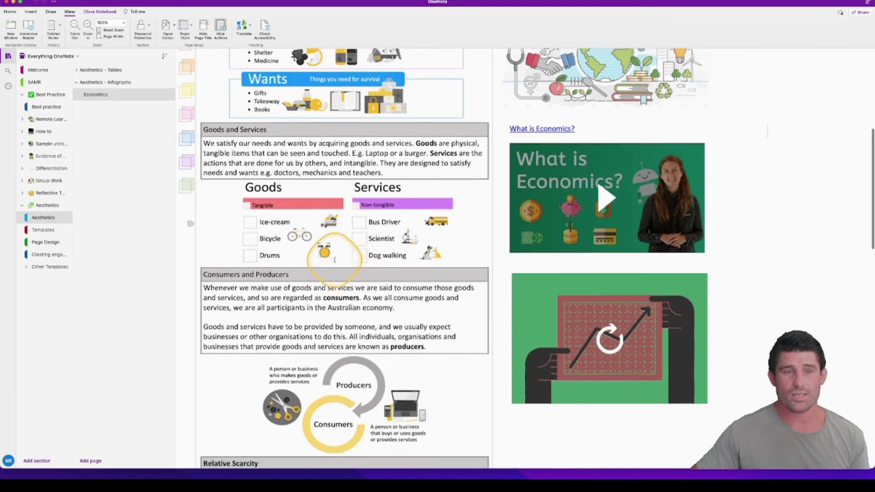
pyautogui.scroll(6, 431, 276)
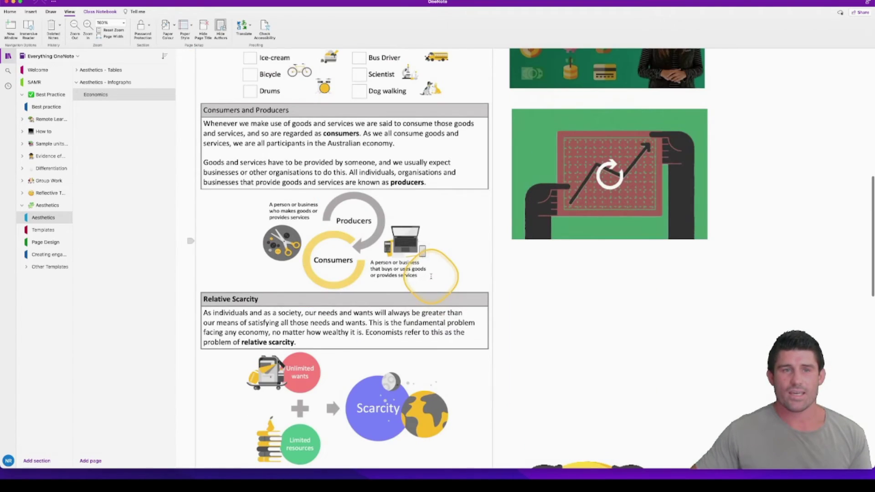
pyautogui.scroll(9, 430, 276)
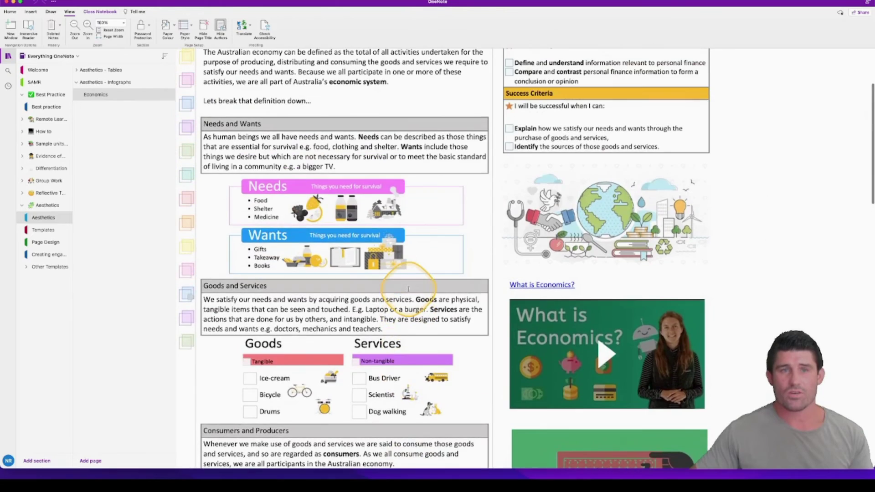
pyautogui.scroll(1, 415, 265)
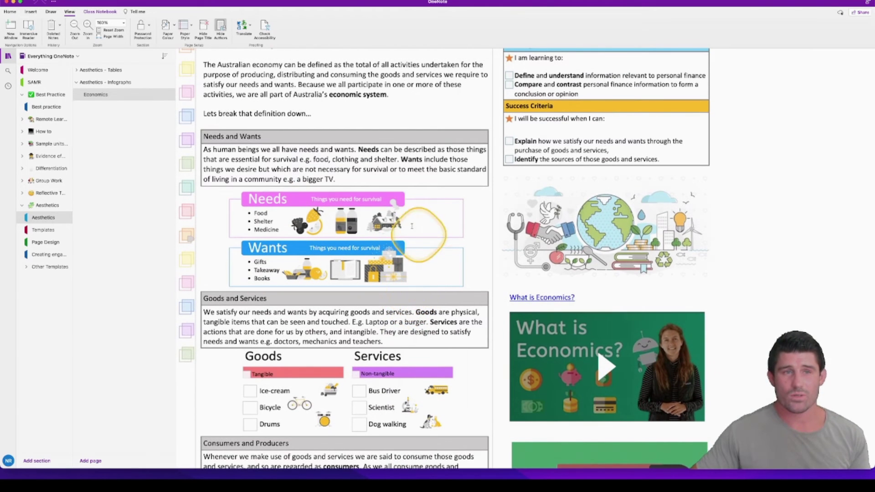
pyautogui.scroll(-10, 387, 237)
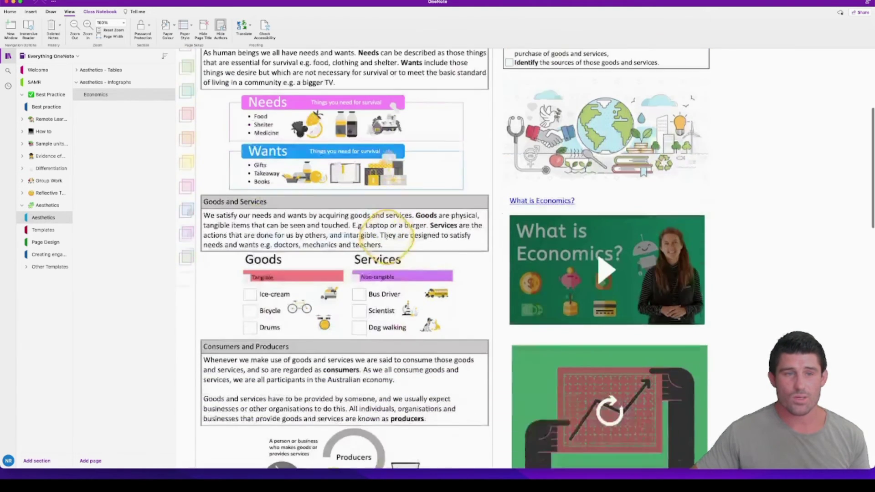
pyautogui.scroll(-4, 401, 239)
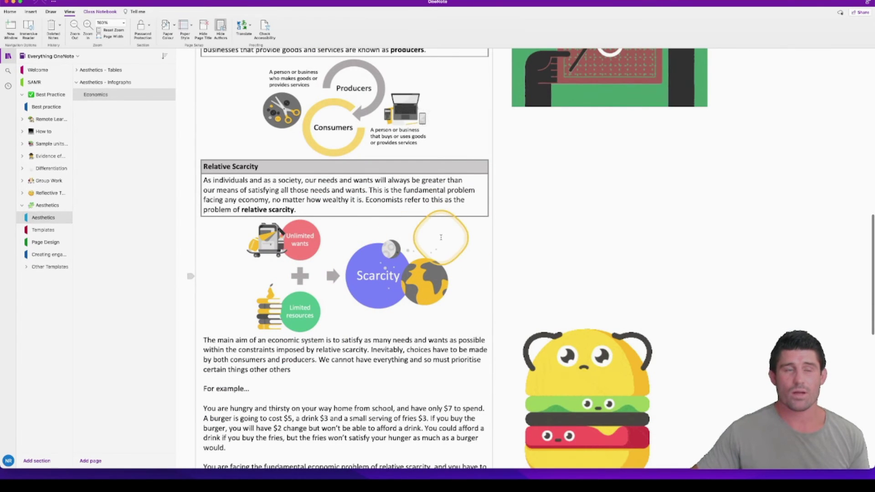
pyautogui.scroll(3, 457, 229)
pyautogui.scroll(6, 457, 229)
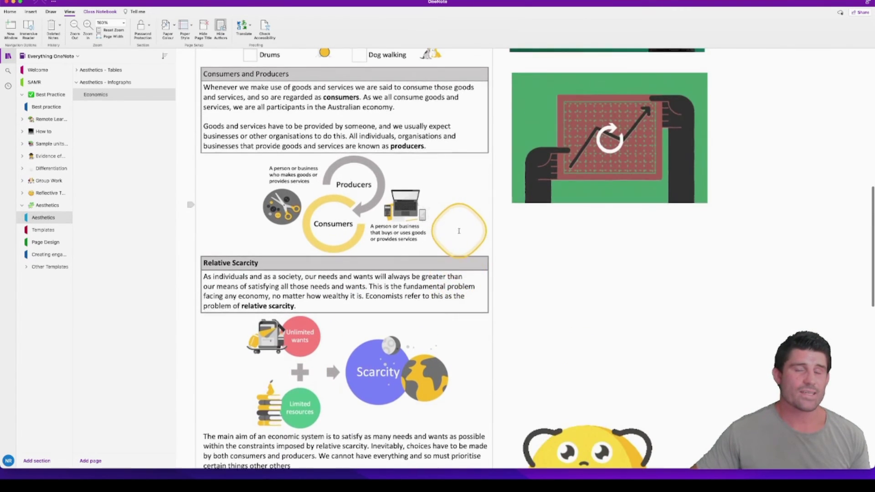
# Replay the animated chart graphic beside the Economics lesson
pyautogui.click(606, 324)
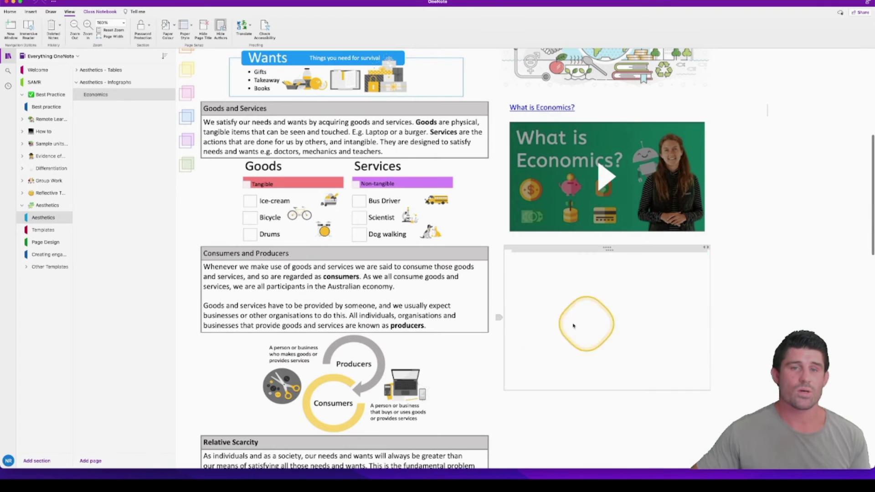
pyautogui.scroll(5, 385, 230)
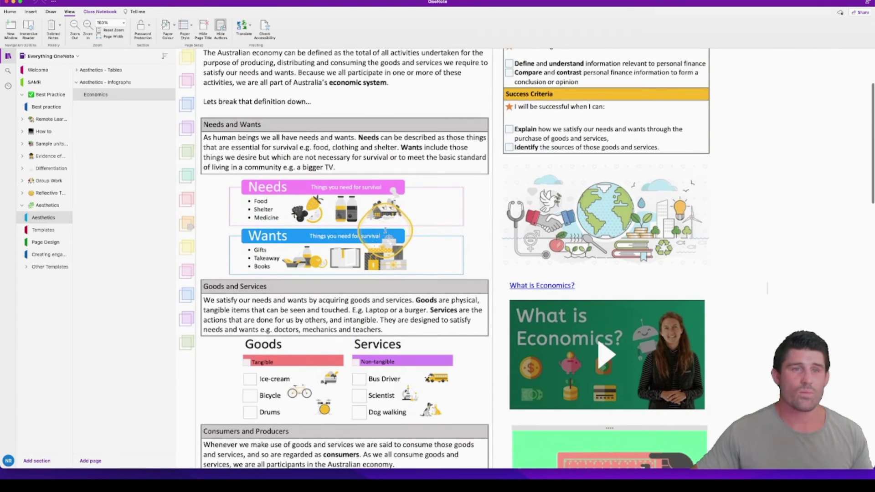
pyautogui.scroll(1, 386, 231)
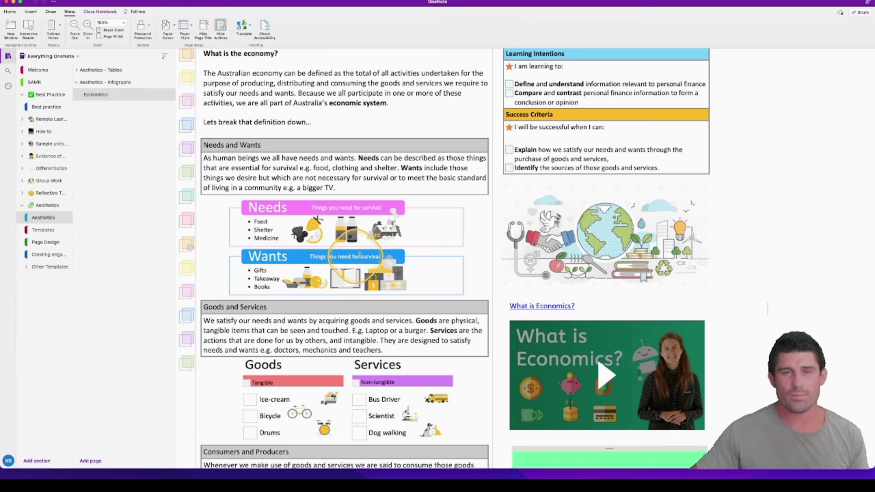
pyautogui.scroll(-5, 347, 246)
pyautogui.scroll(-3, 369, 251)
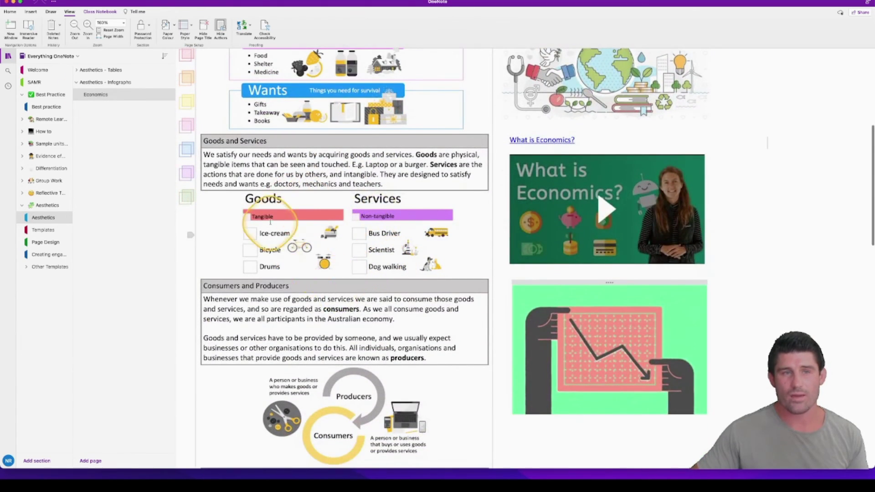
# Browse the Aesthetics - Infographs page down to the Smart Art video, then scroll back up
pyautogui.click(97, 83)
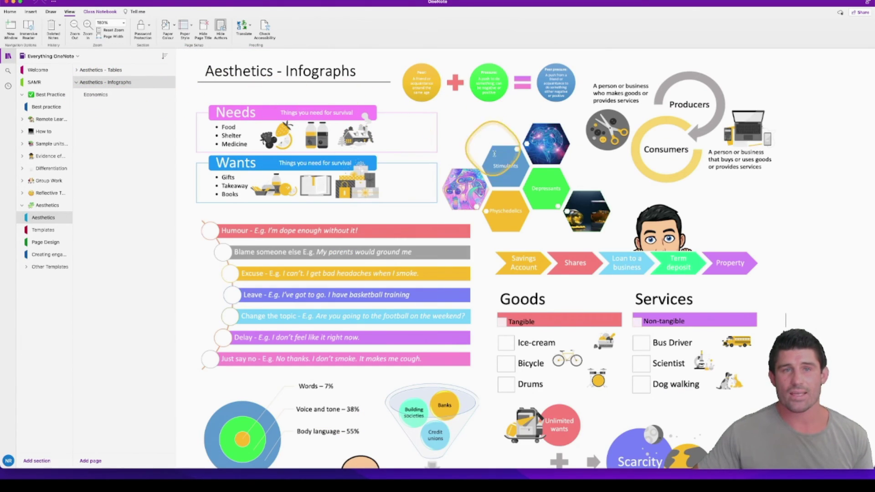
pyautogui.scroll(-20, 390, 222)
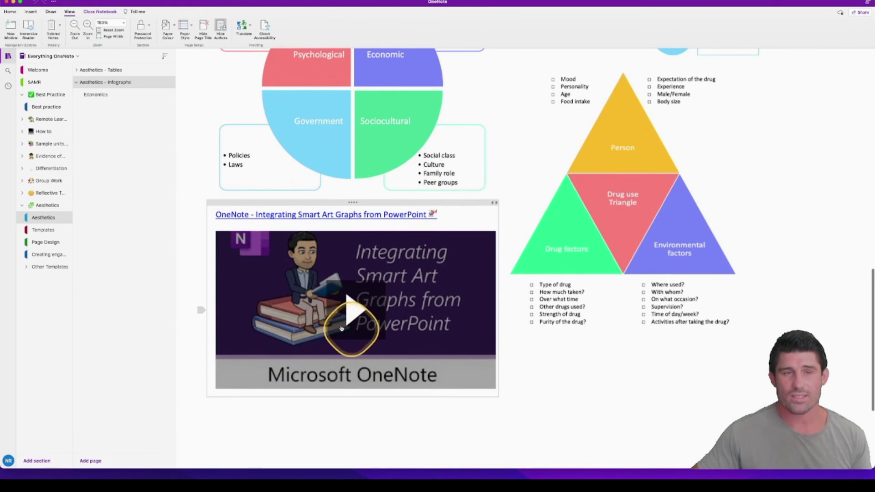
pyautogui.scroll(10, 426, 248)
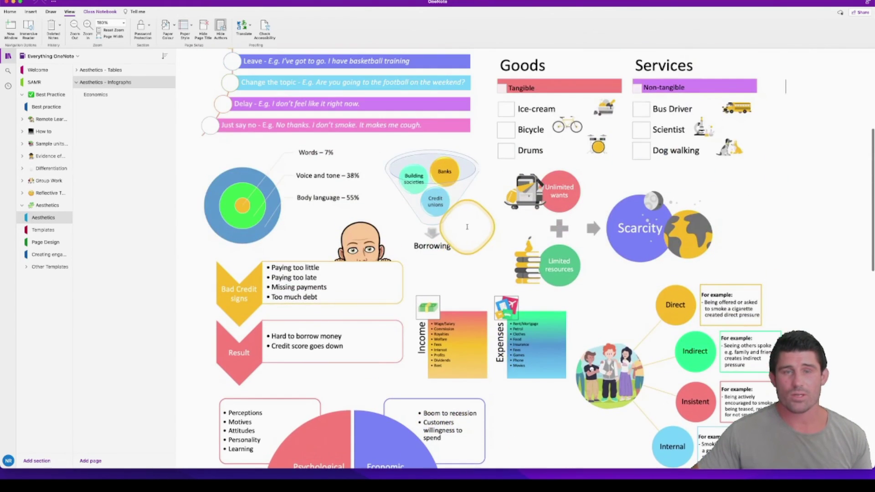
pyautogui.scroll(4, 467, 226)
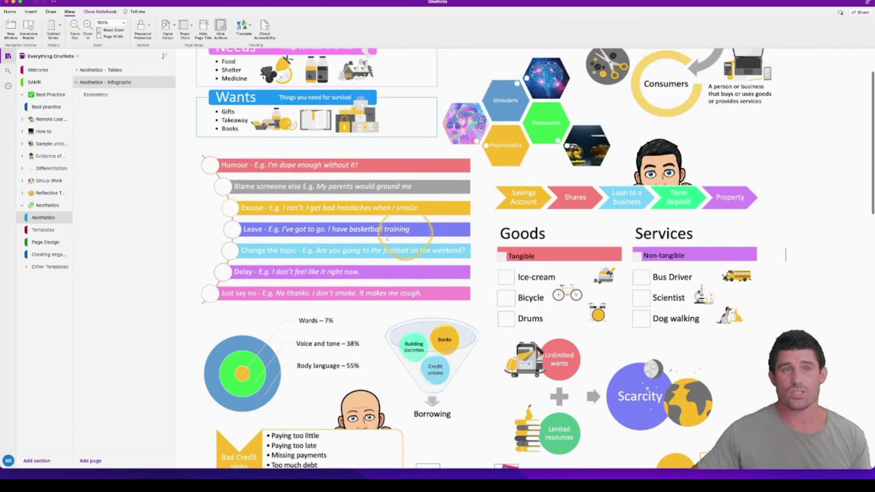
pyautogui.scroll(2, 344, 237)
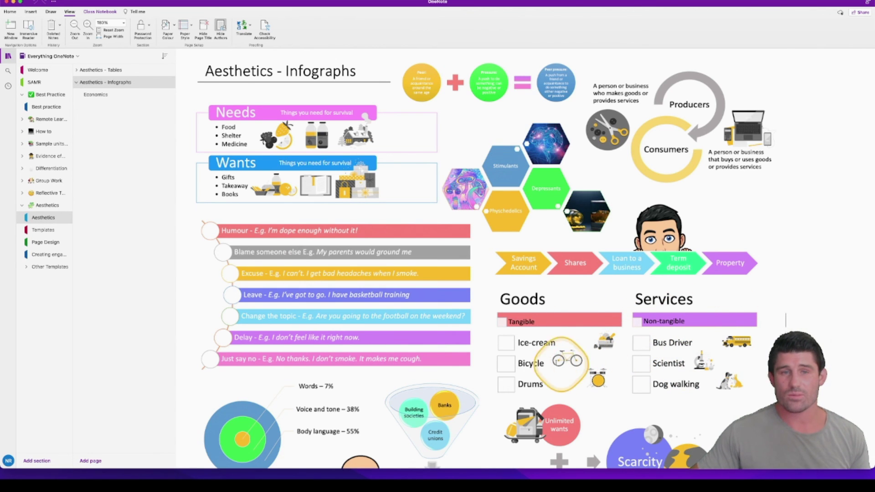
pyautogui.scroll(-3, 507, 336)
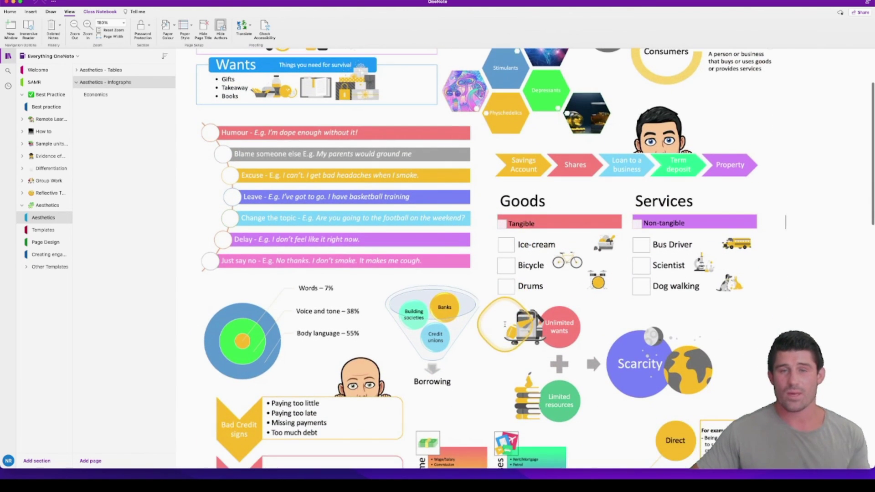
pyautogui.scroll(-4, 505, 325)
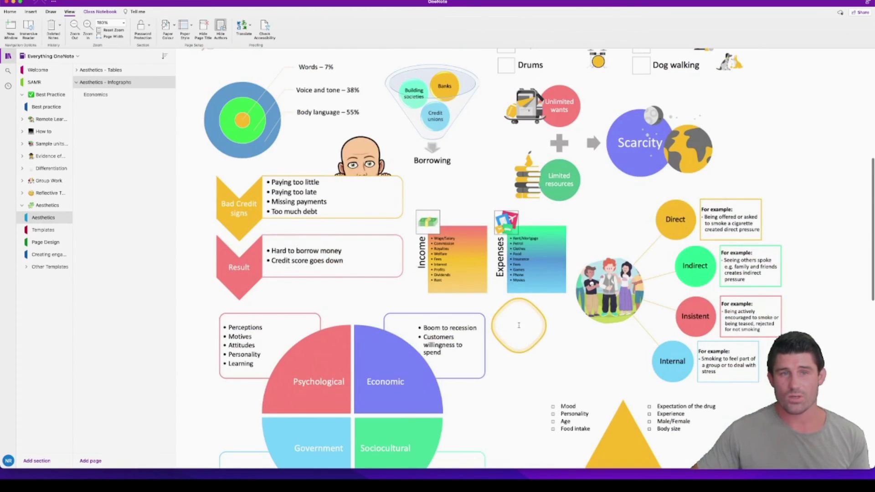
pyautogui.scroll(-3, 515, 318)
pyautogui.scroll(-4, 523, 315)
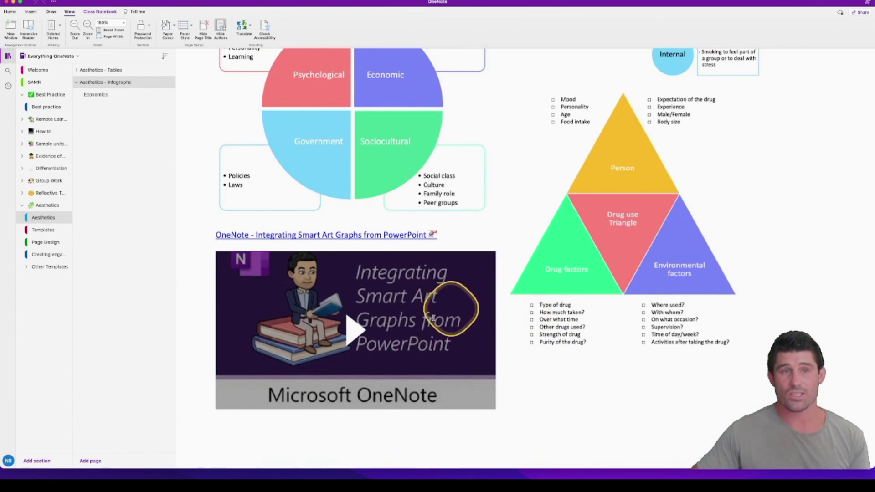
pyautogui.scroll(6, 447, 310)
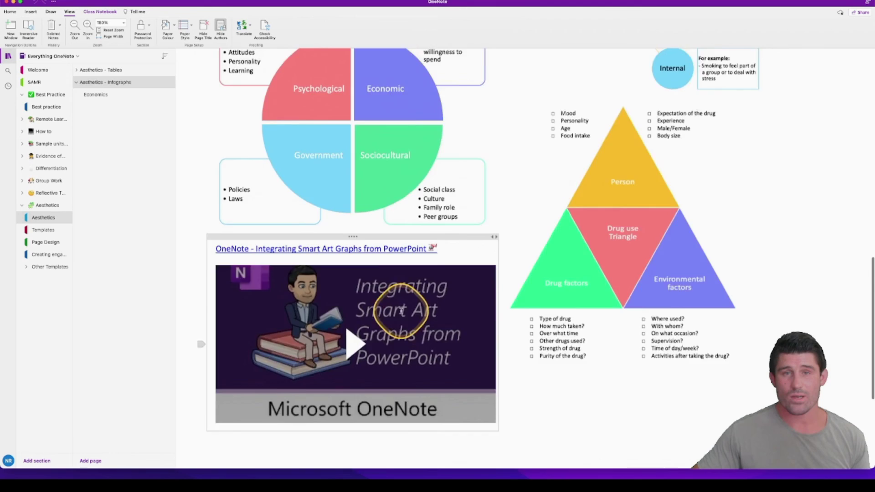
pyautogui.scroll(8, 438, 298)
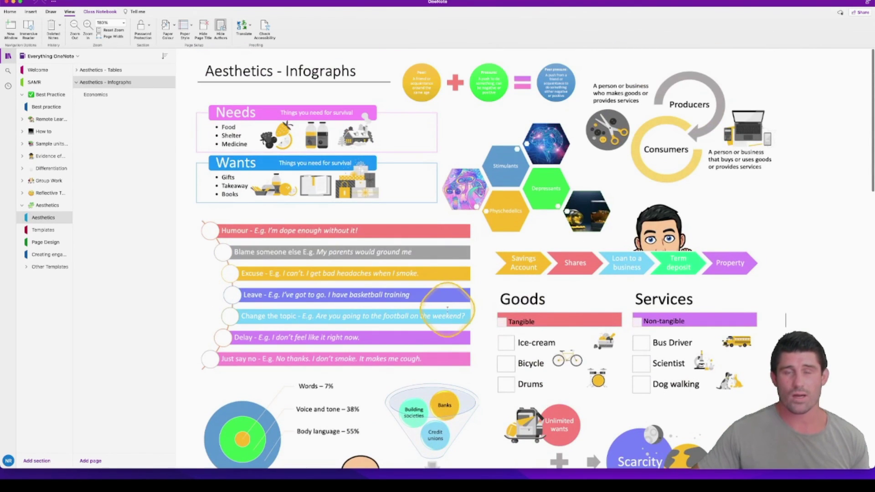